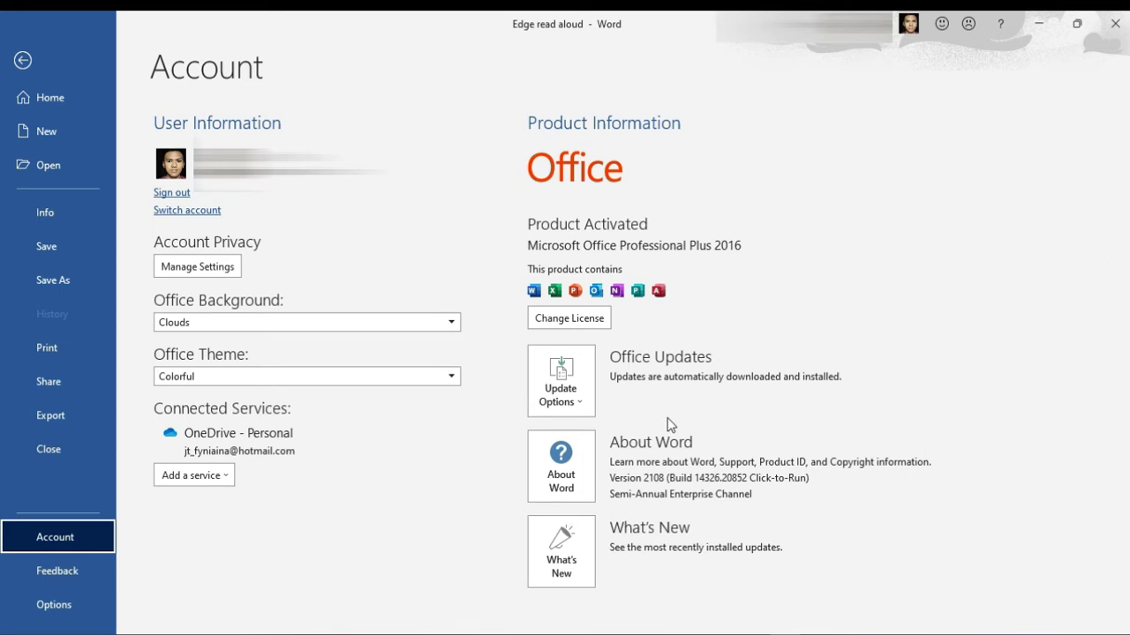
Step: Leave the account page for the document and bring the Review ribbon tab into view
click(25, 63)
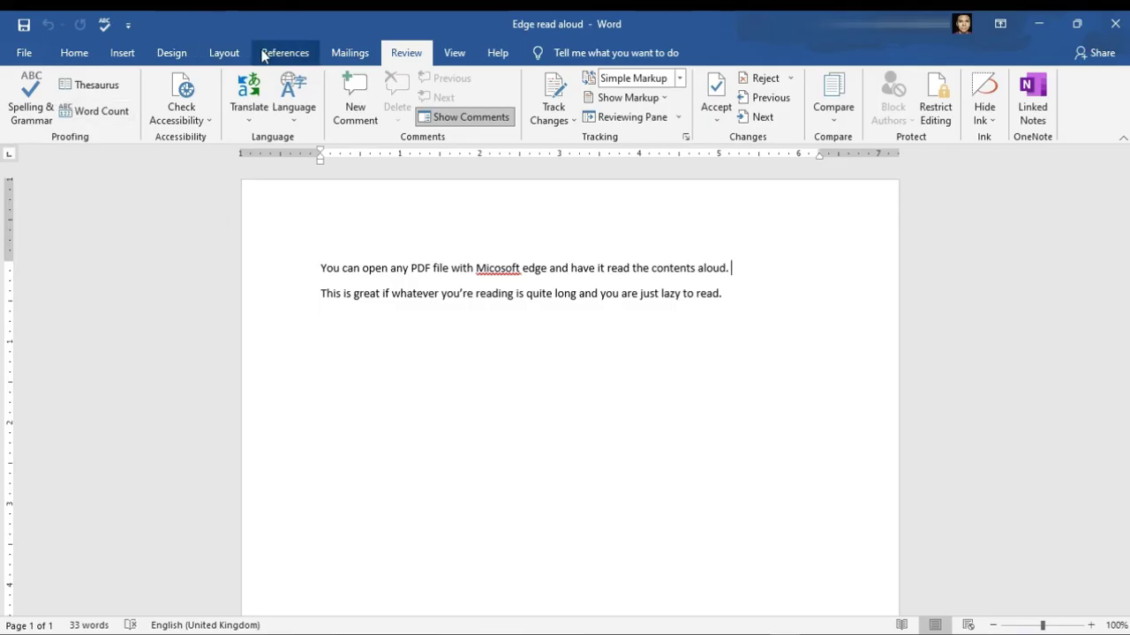
click(75, 55)
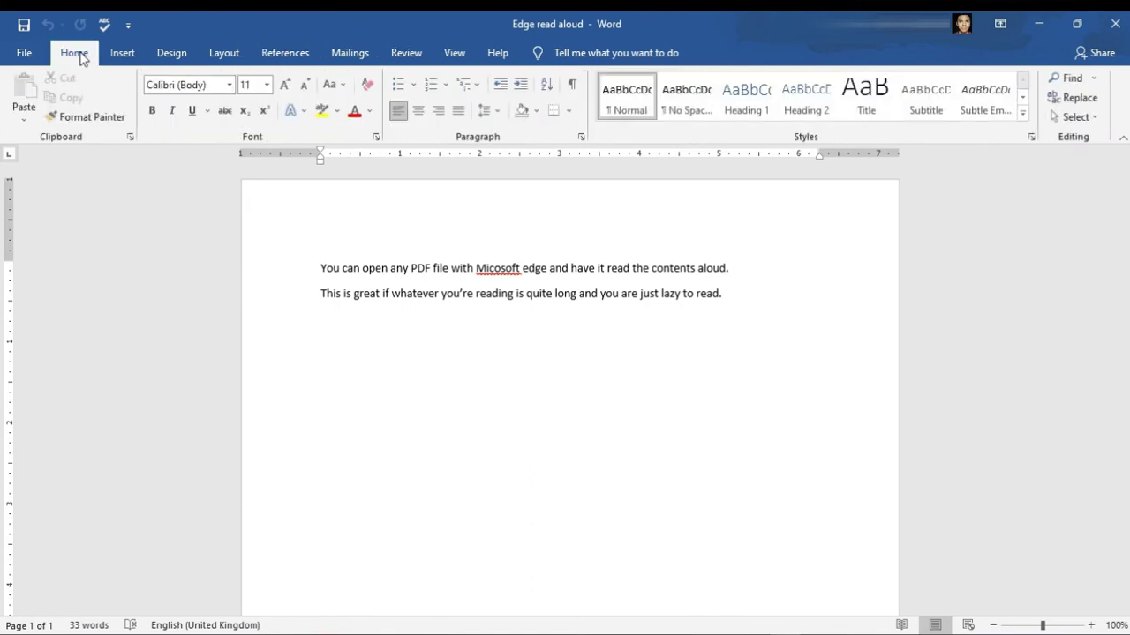
click(398, 55)
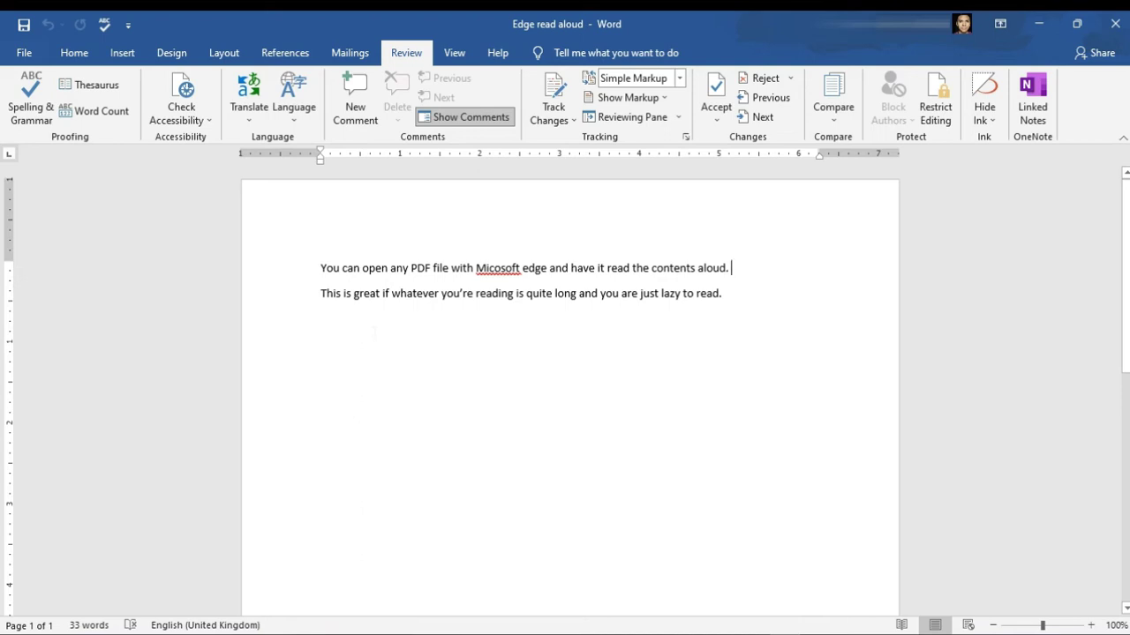
Step: Open Word Options at the Quick Access Toolbar page and expand the 'Choose commands from' list
click(22, 52)
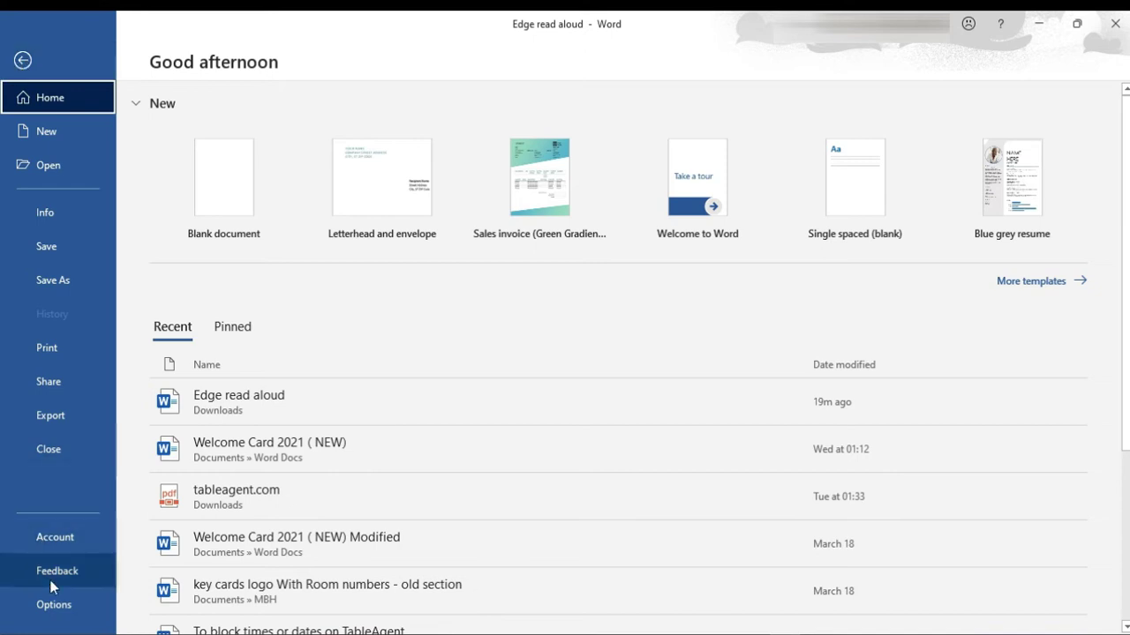
click(55, 605)
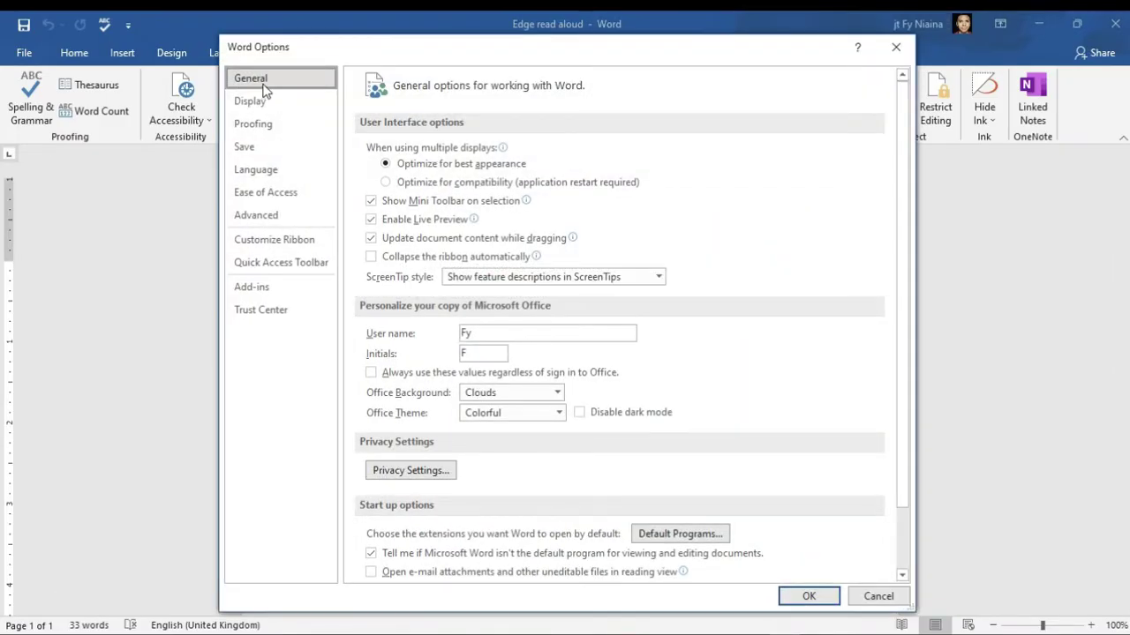
click(283, 270)
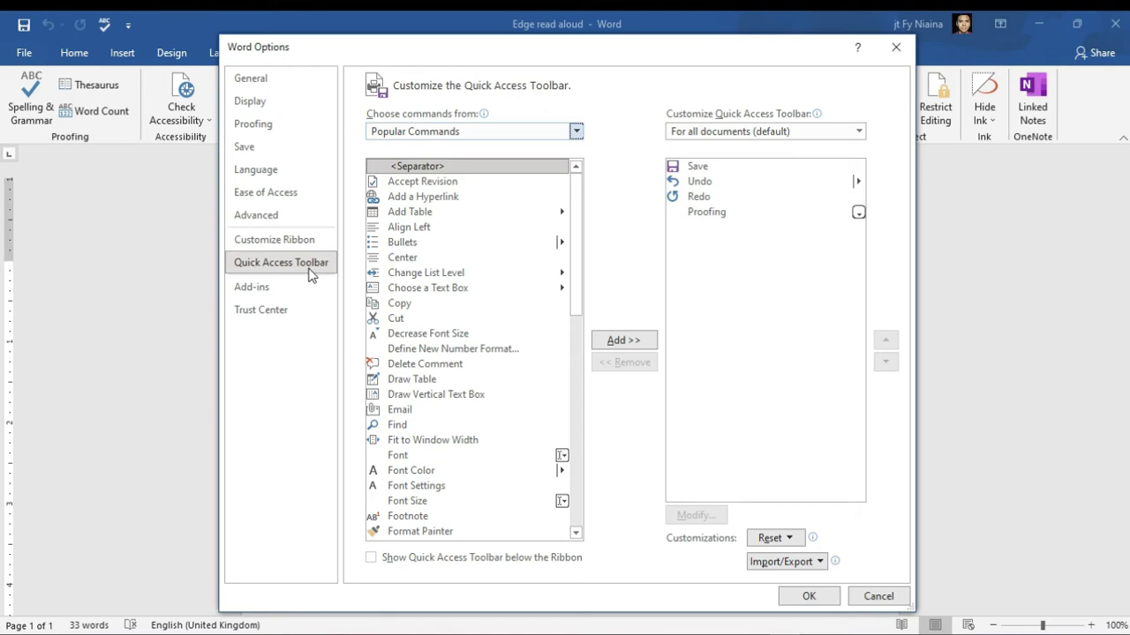
click(437, 256)
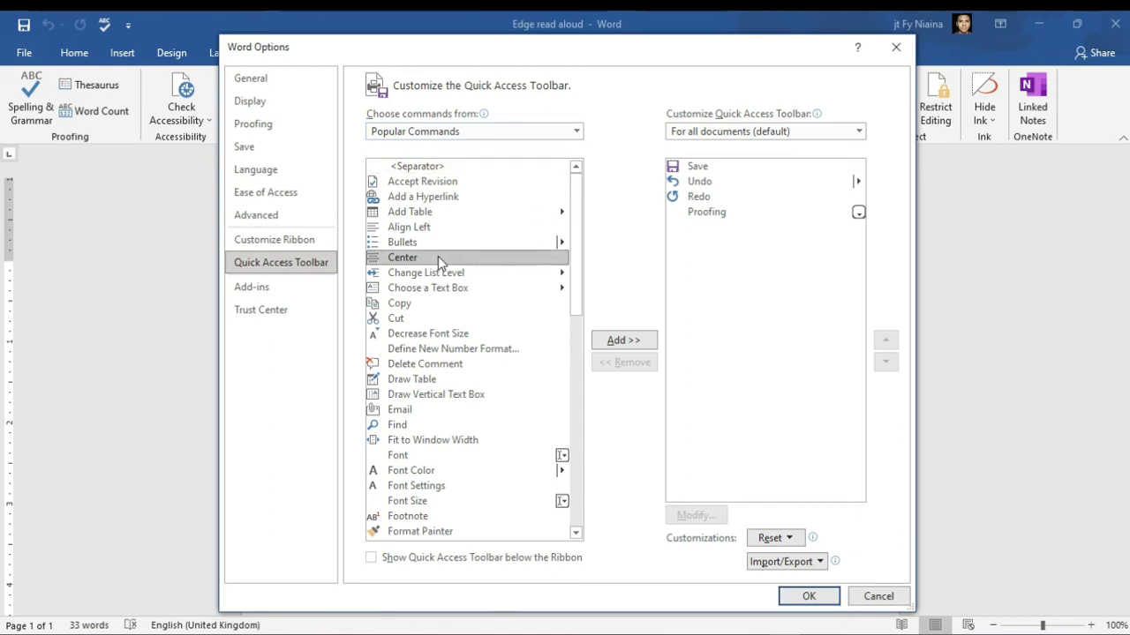
key(Down)
key(Down)
key(Down)
key(Down)
key(Down)
key(Down)
key(Down)
key(Down)
key(Down)
key(Down)
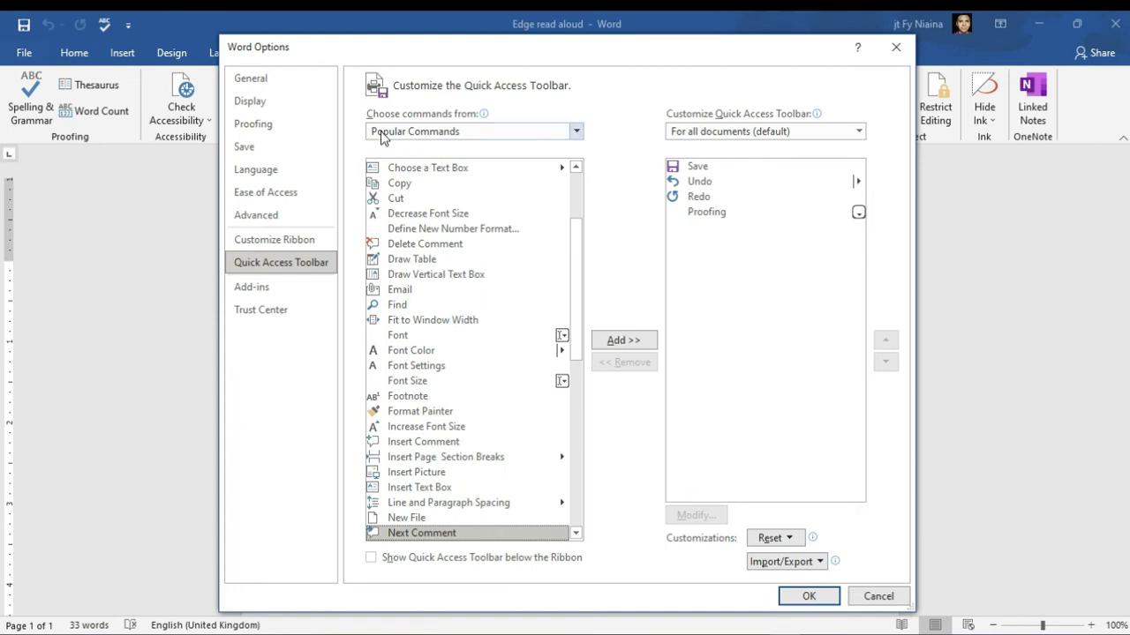
click(574, 130)
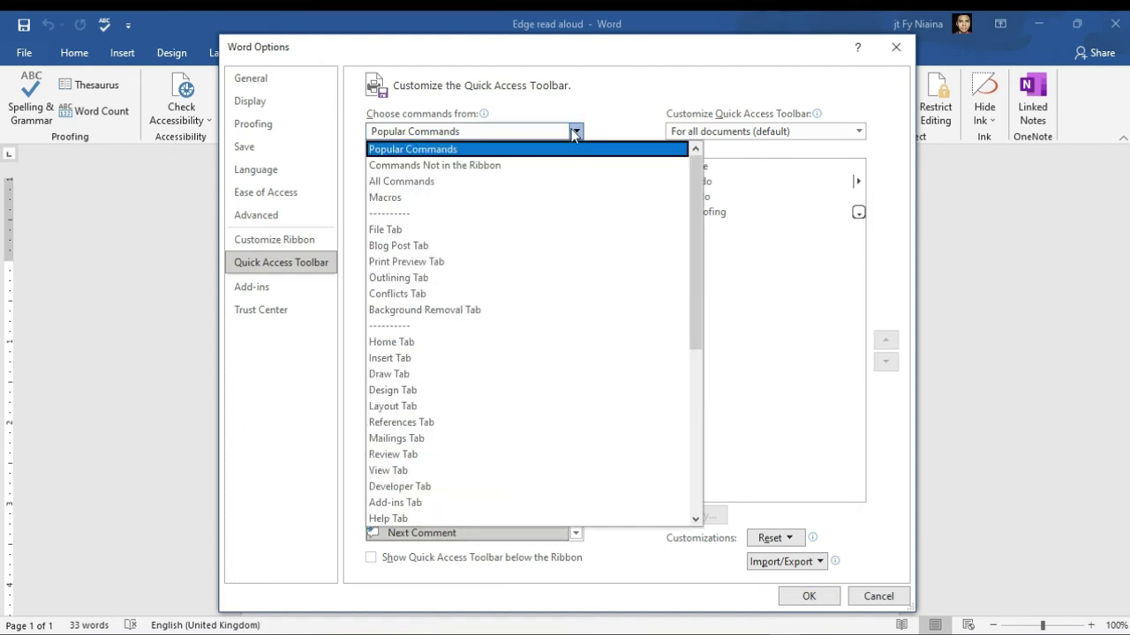
Step: Switch the command source to All Commands and locate Speak among the S entries
click(469, 181)
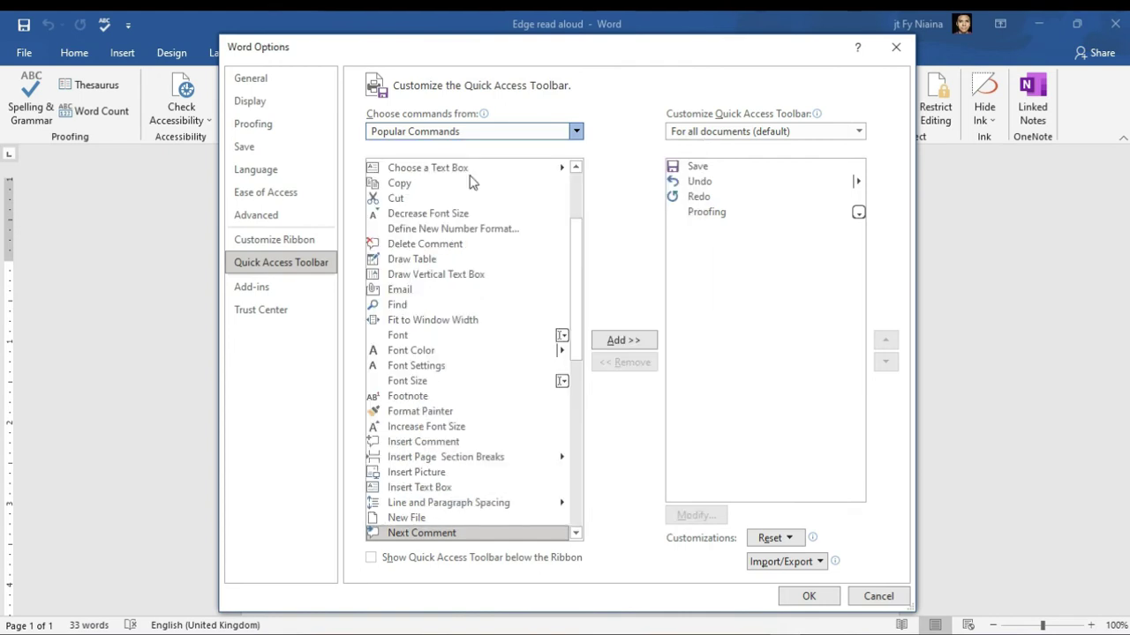
click(420, 354)
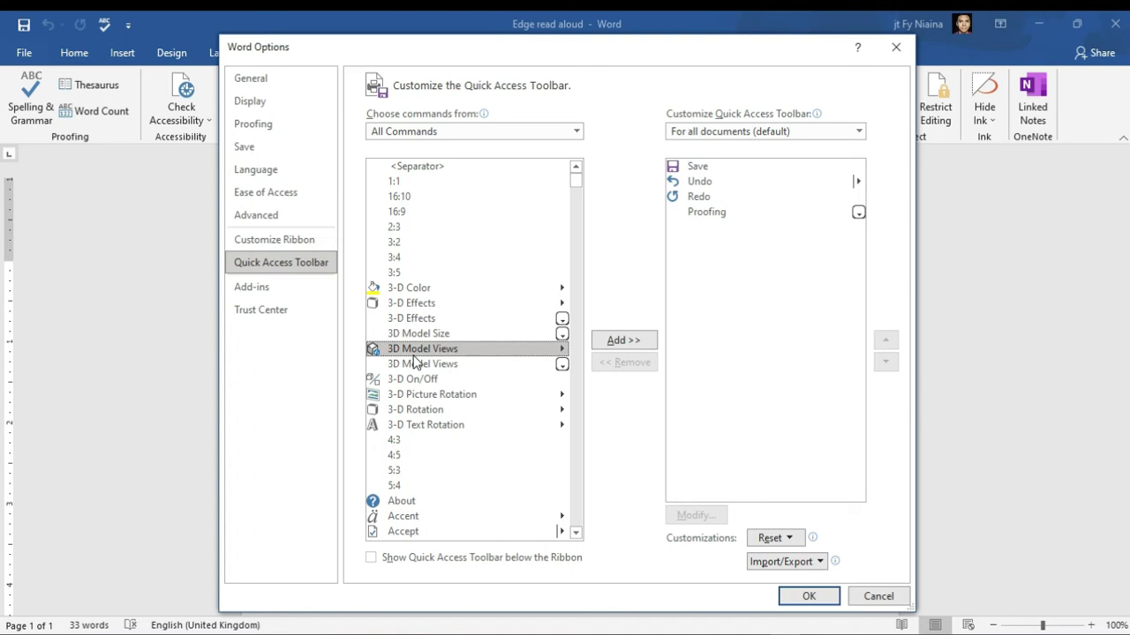
text(sp)
key(Down)
key(Down)
key(Down)
key(Down)
key(Down)
key(Down)
key(Down)
key(Down)
key(Down)
key(Down)
key(Down)
key(Down)
key(Down)
key(Down)
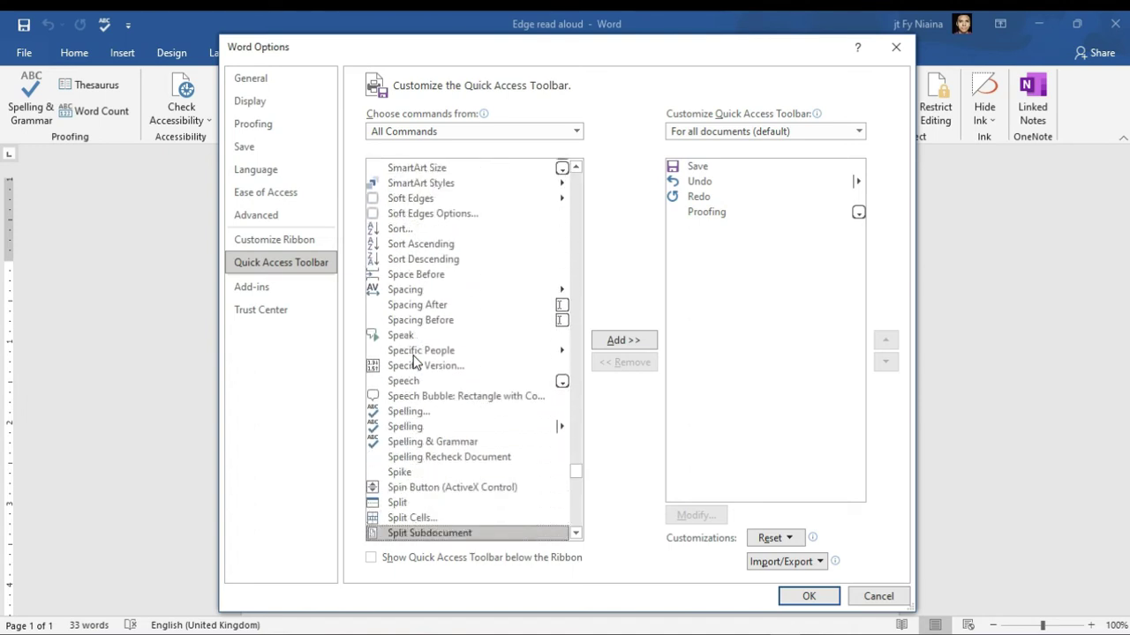
text(sp)
key(Down)
key(Down)
key(Down)
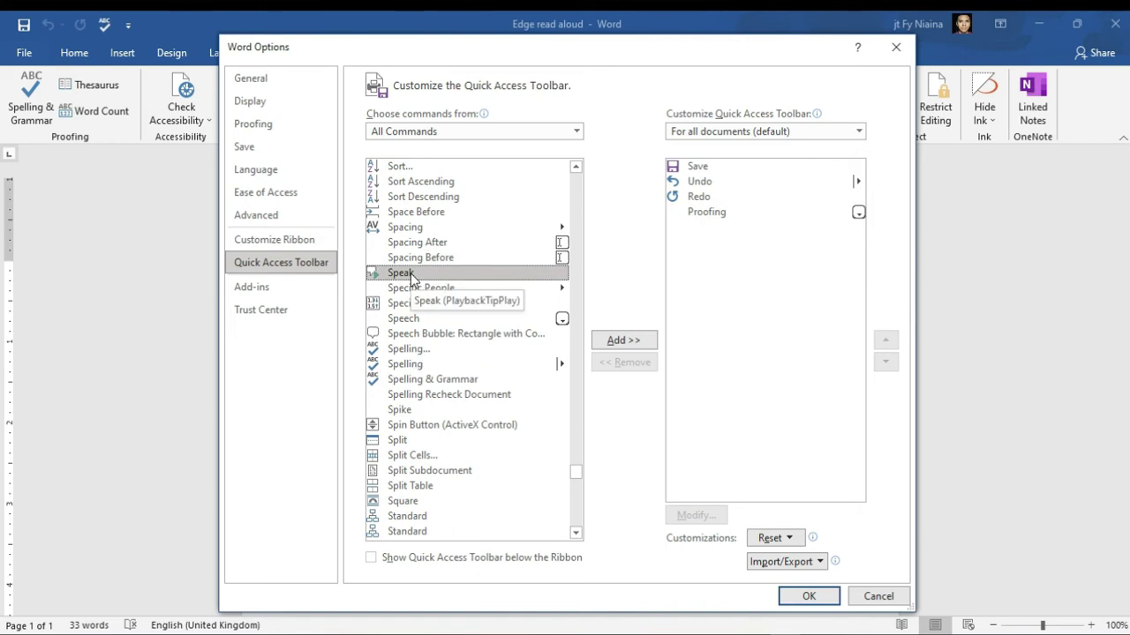
Step: Add Speak to the Quick Access Toolbar and confirm with OK
click(622, 341)
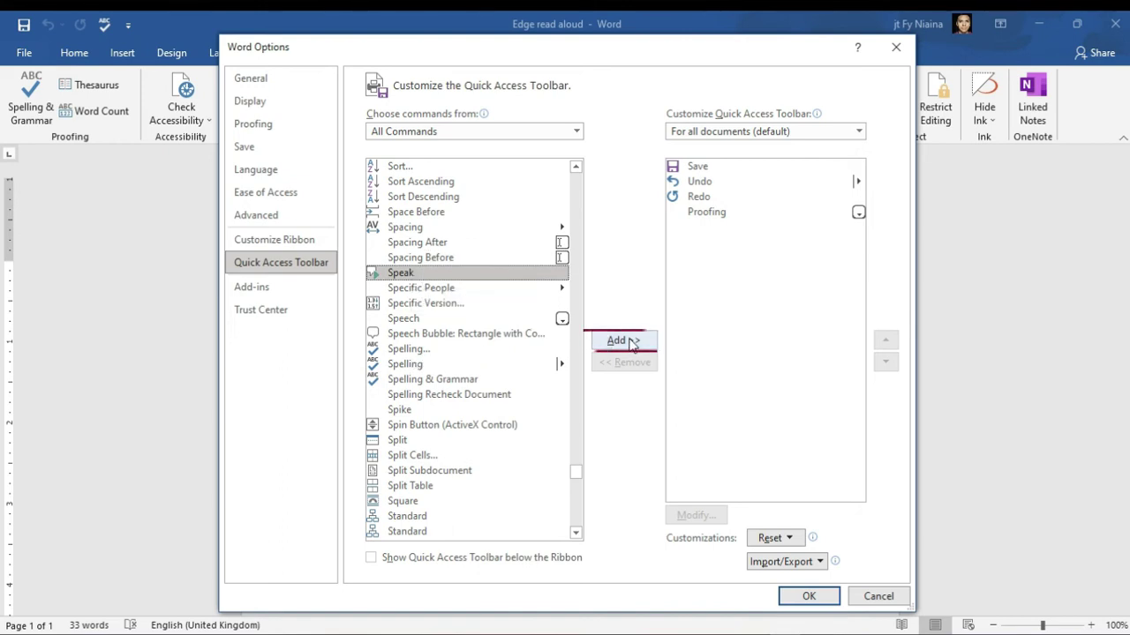
click(715, 229)
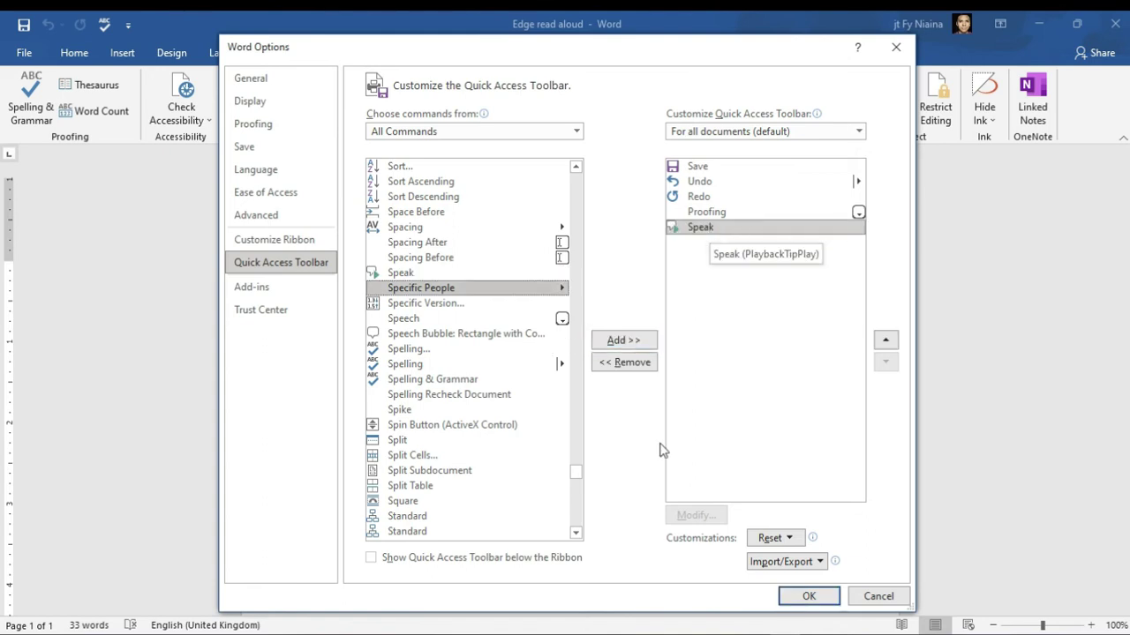
click(810, 597)
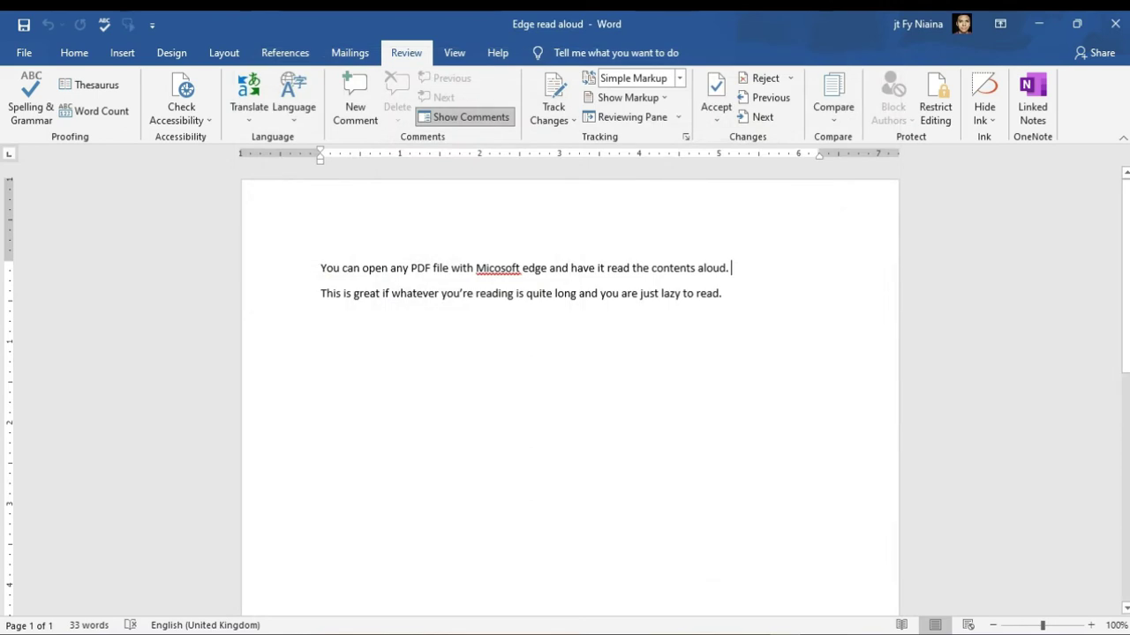
Step: Select all the document text and have the Speak button read both sentences aloud
key(Right)
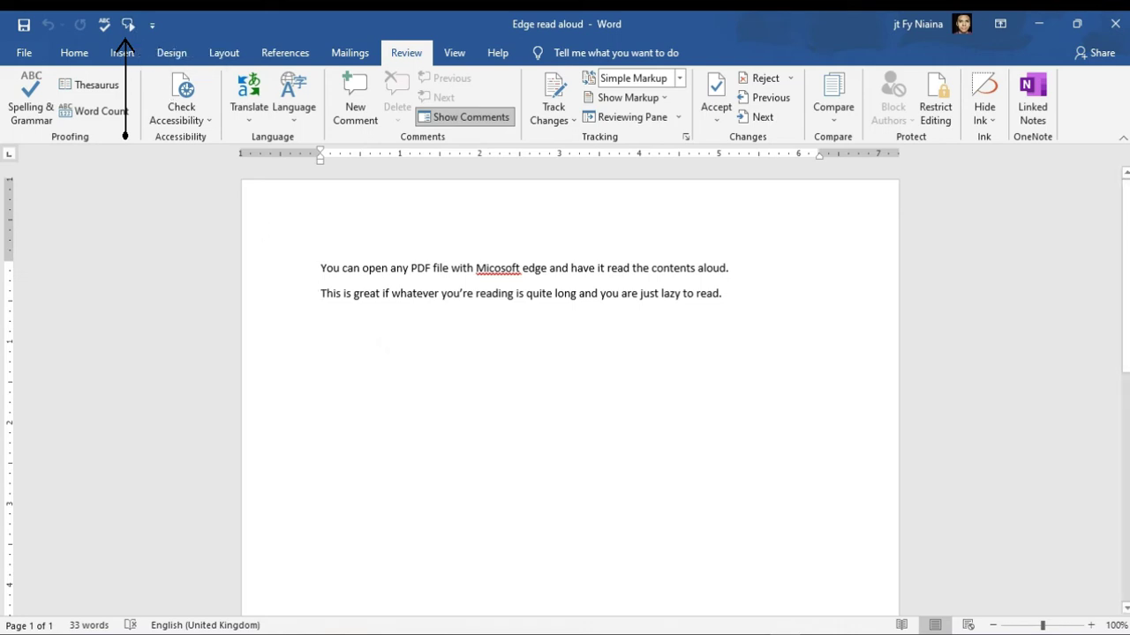
key(ctrl+Home)
key(ctrl+a)
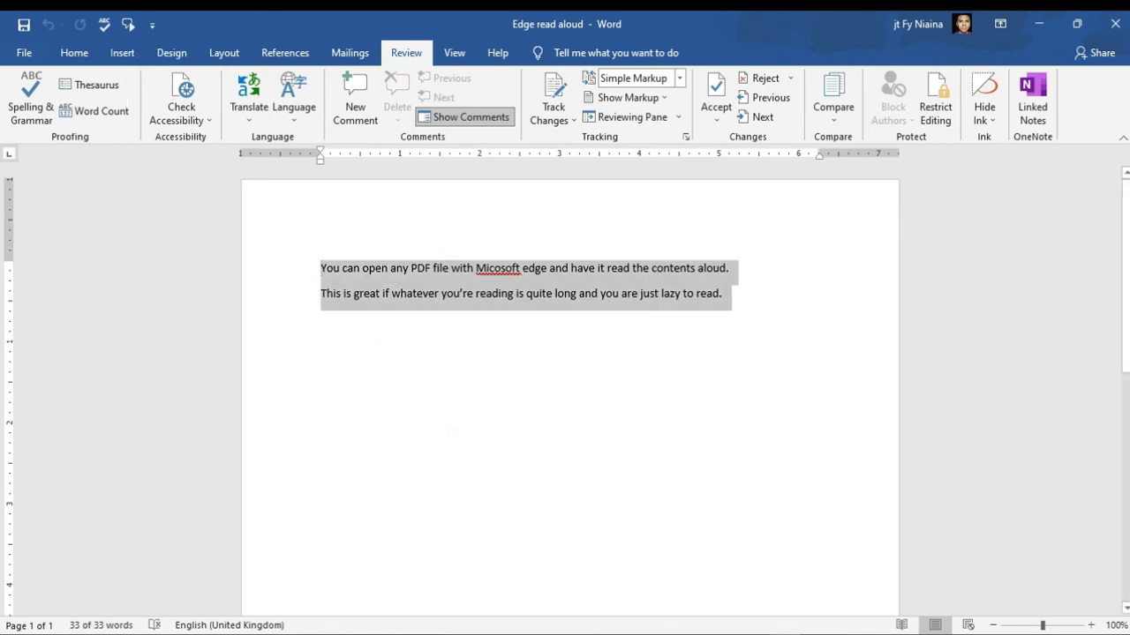
click(131, 31)
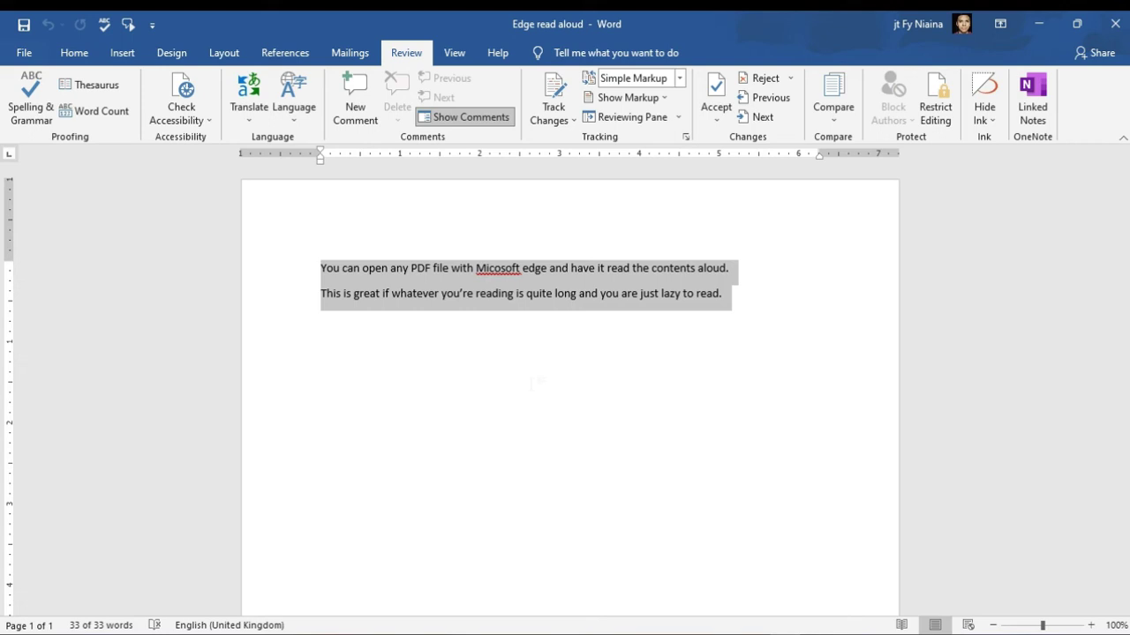
click(512, 267)
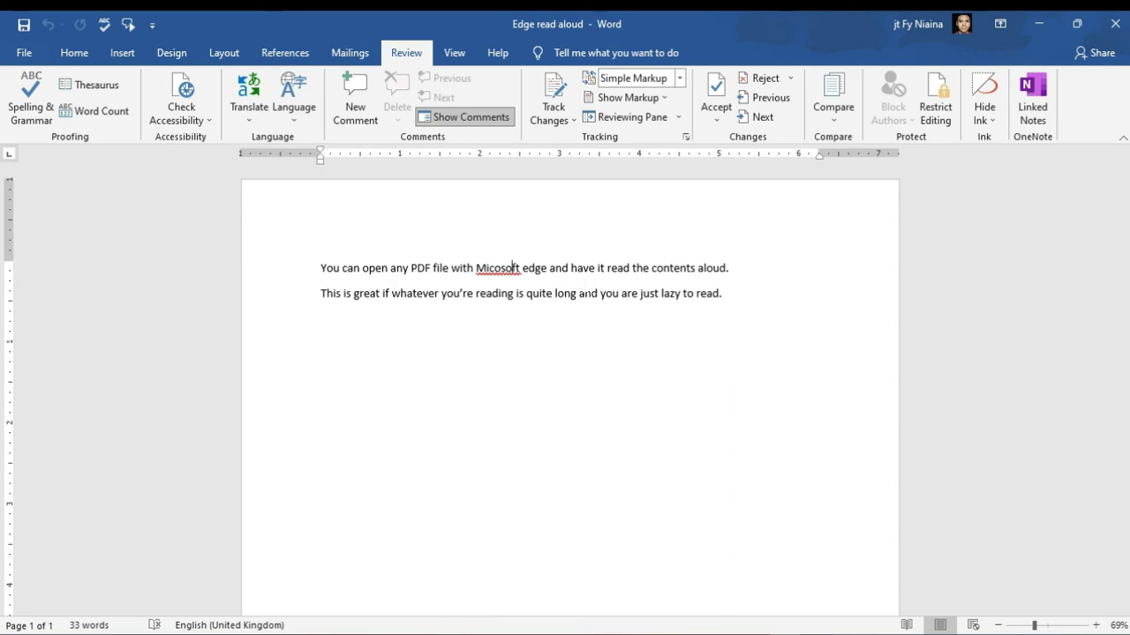
click(23, 55)
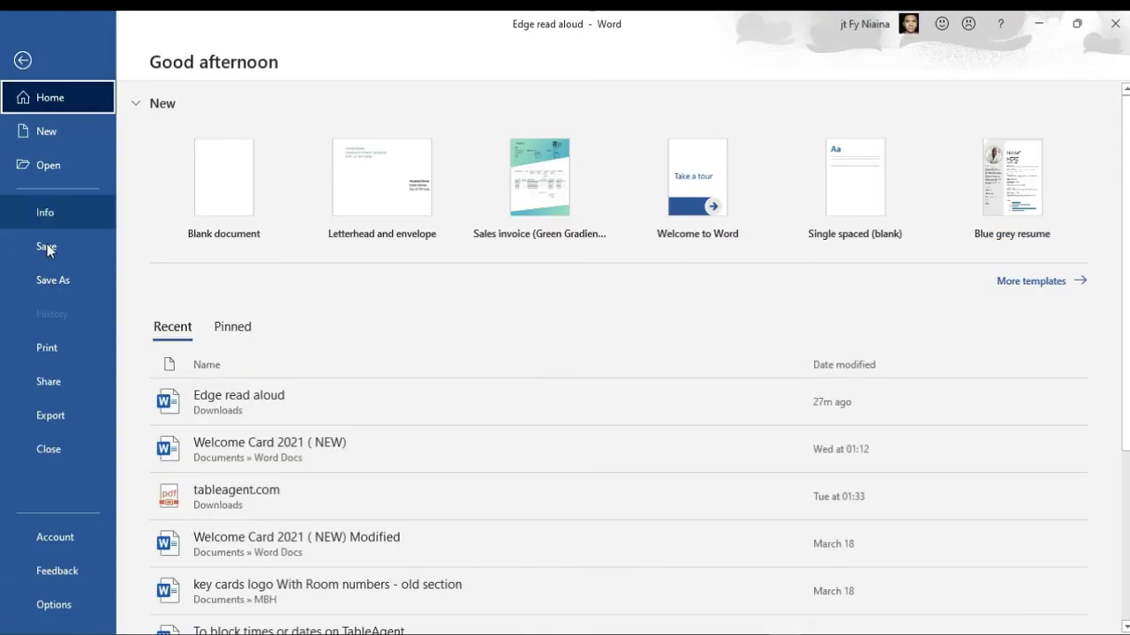
Step: Save 'Edge read aloud' as a PDF in Downloads, replacing the existing file
click(68, 282)
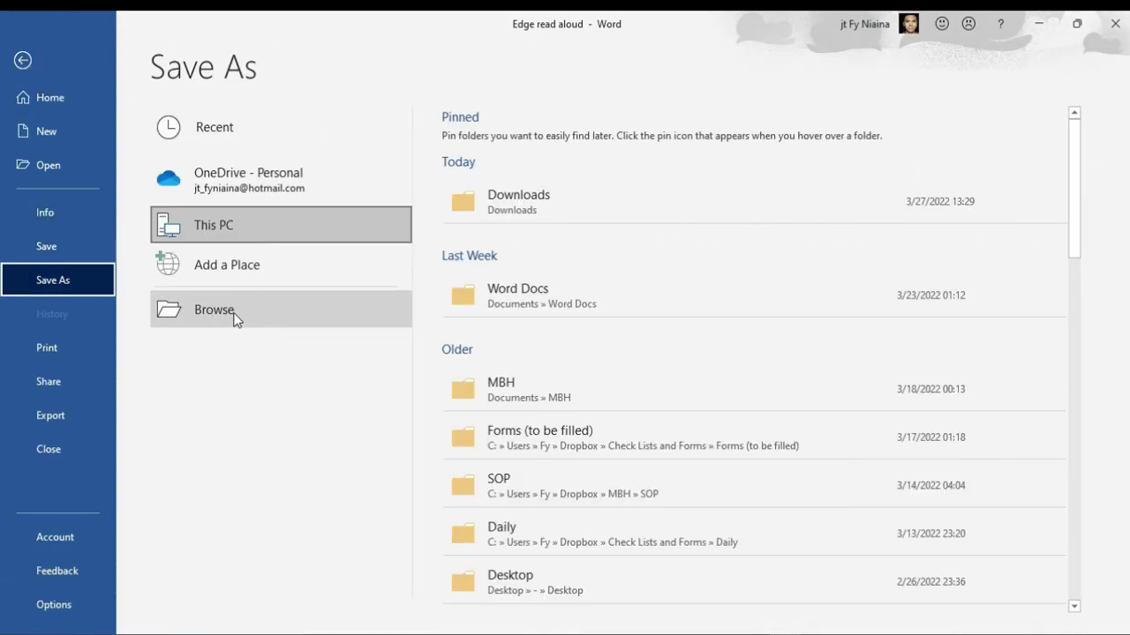
click(234, 317)
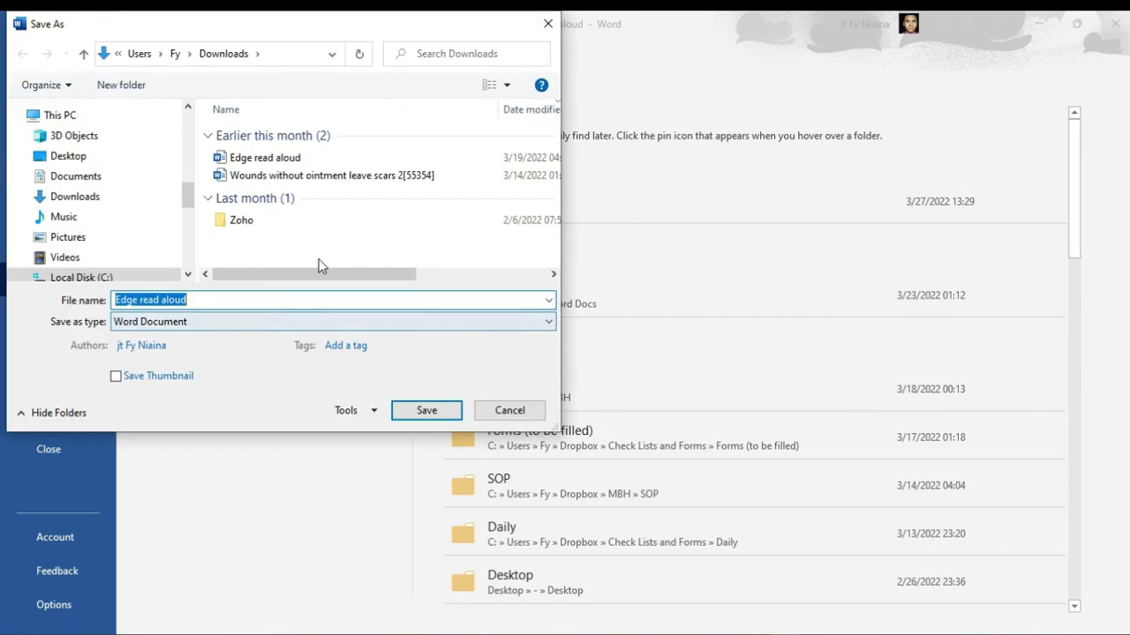
click(216, 324)
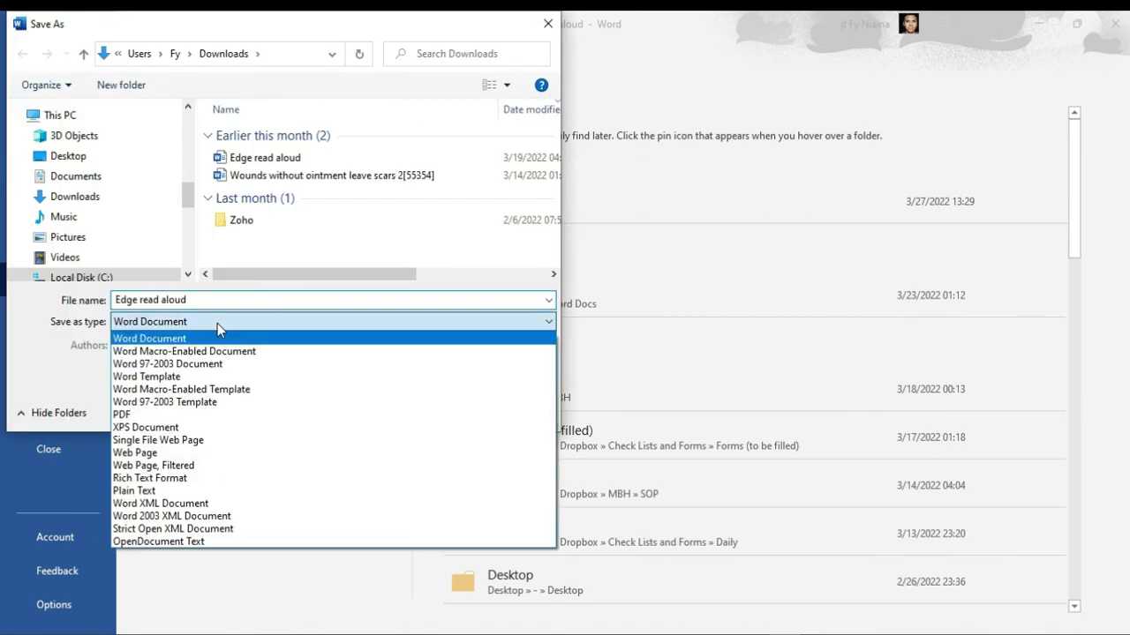
click(180, 415)
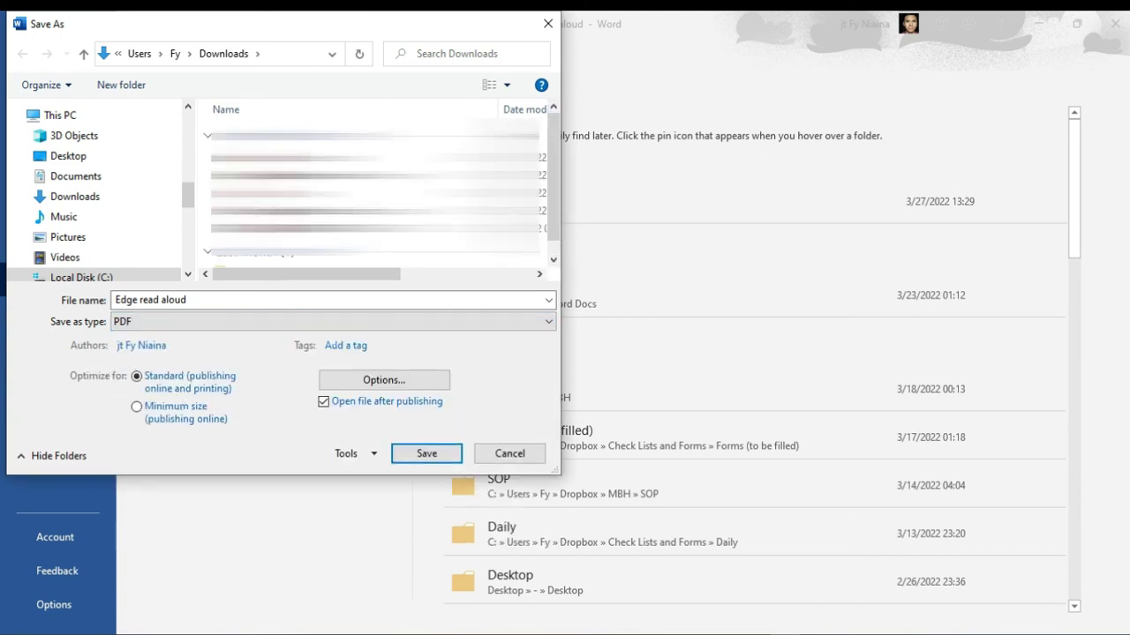
click(412, 456)
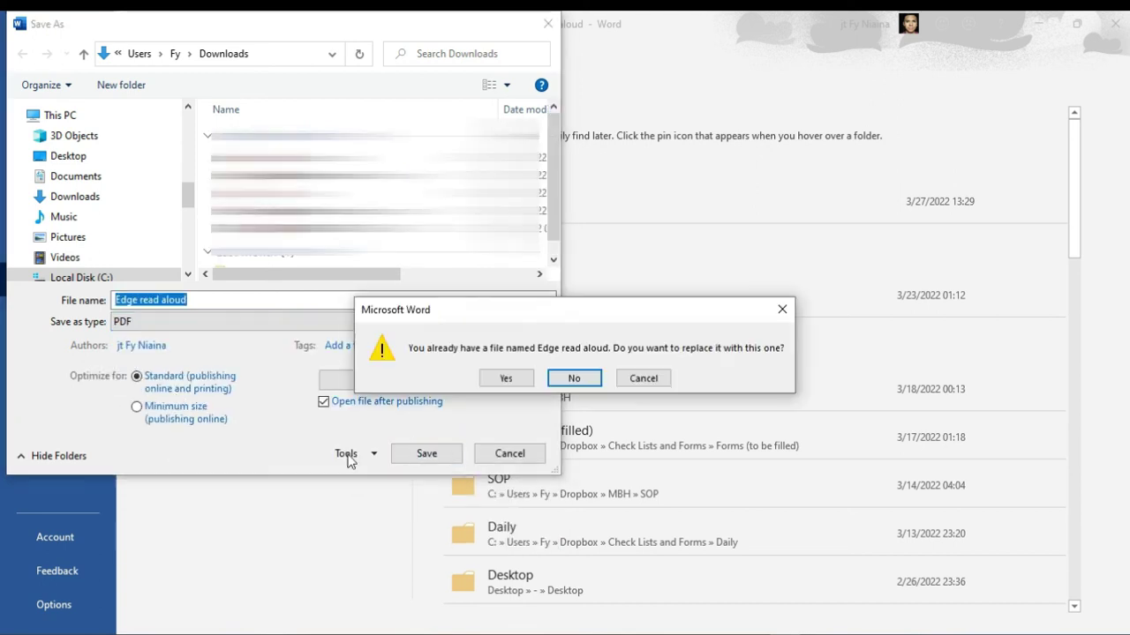
click(510, 378)
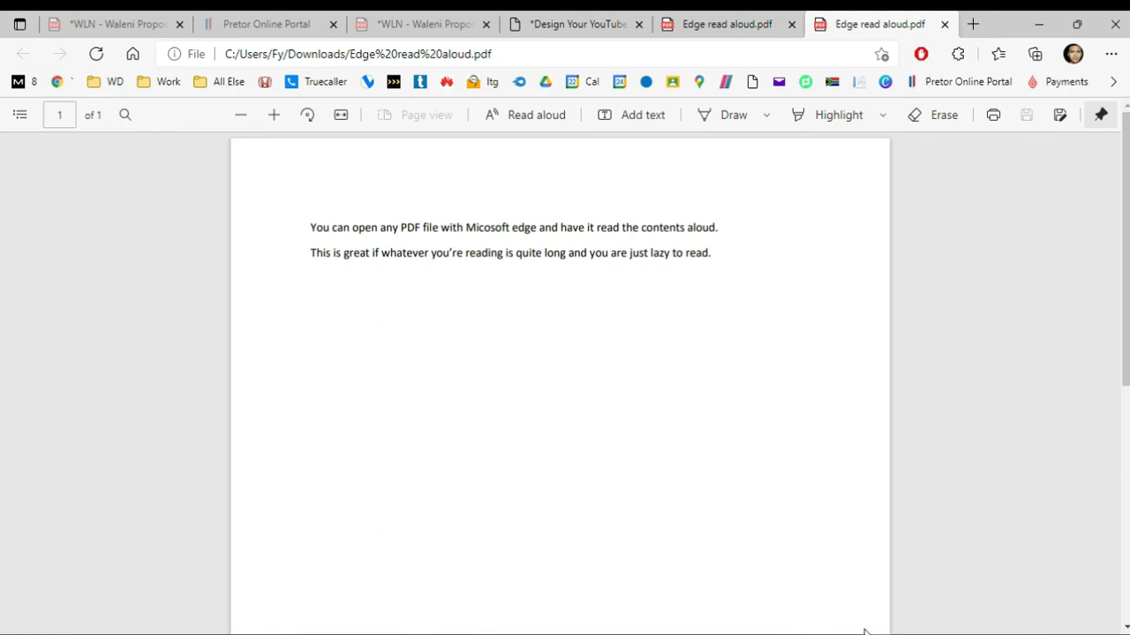
Step: Play Edge's Read aloud on the PDF's two sentences, then close the read-aloud bar
key(ctrl+a)
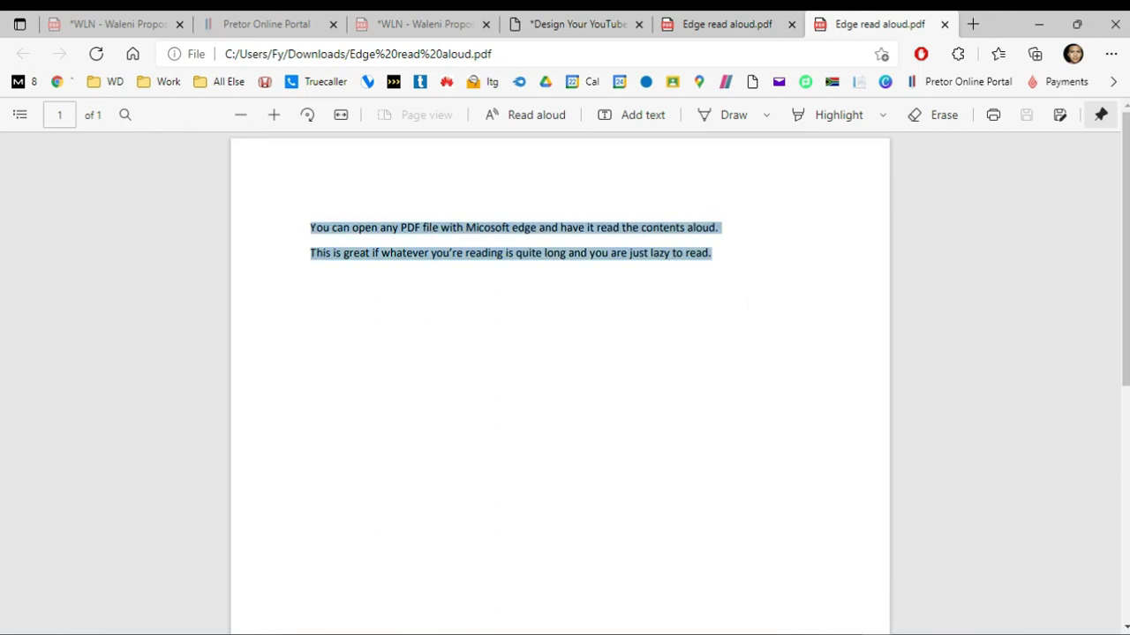
click(529, 353)
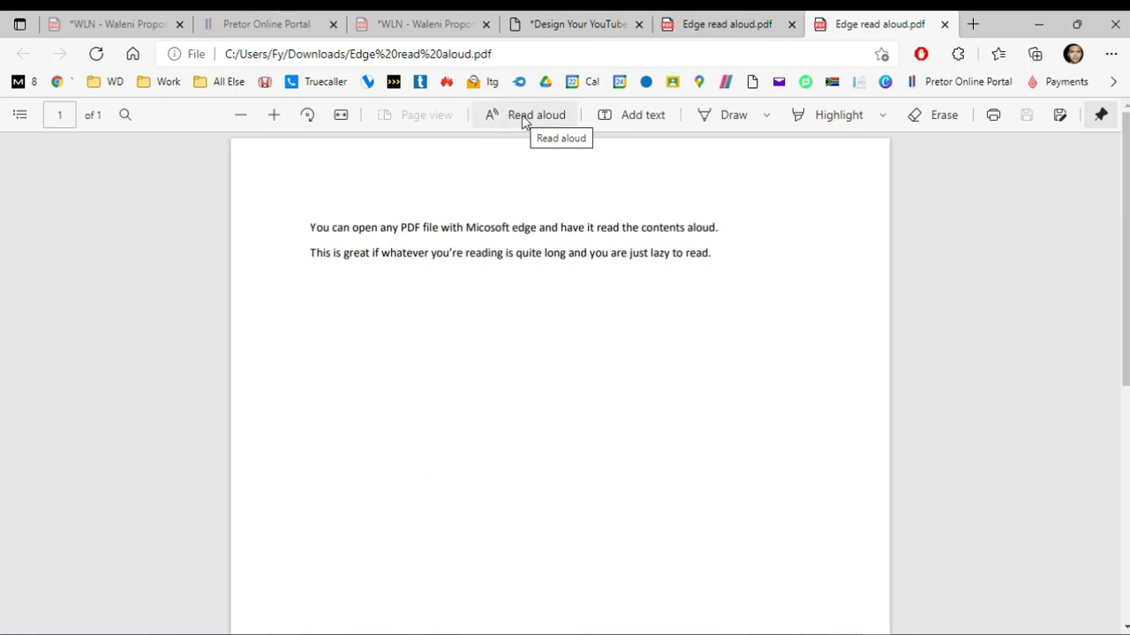
click(525, 117)
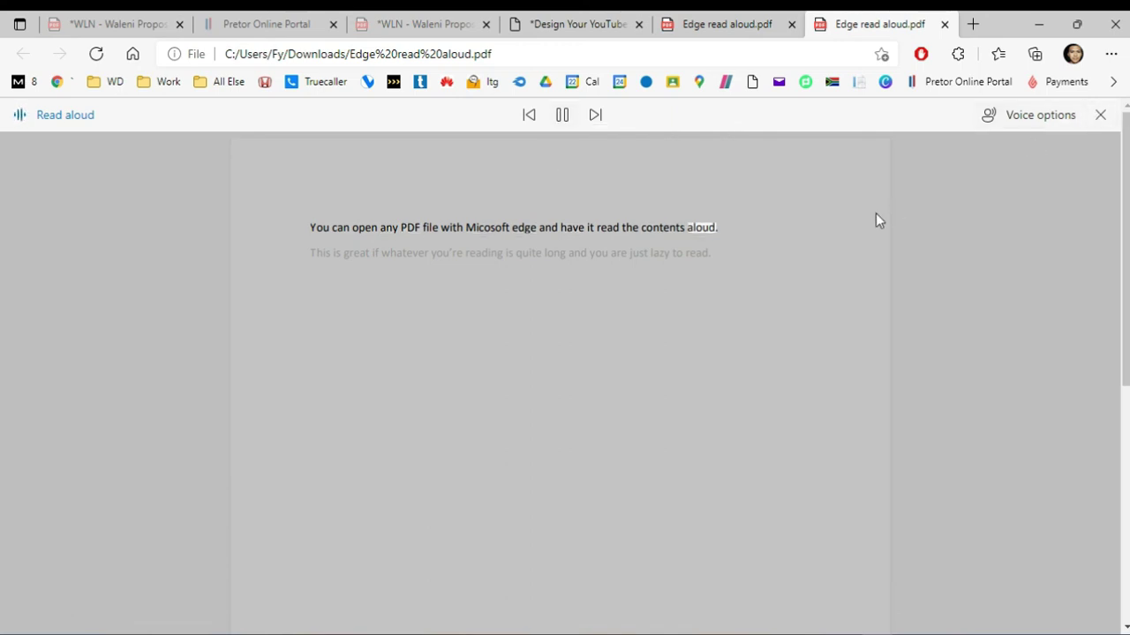
click(1103, 116)
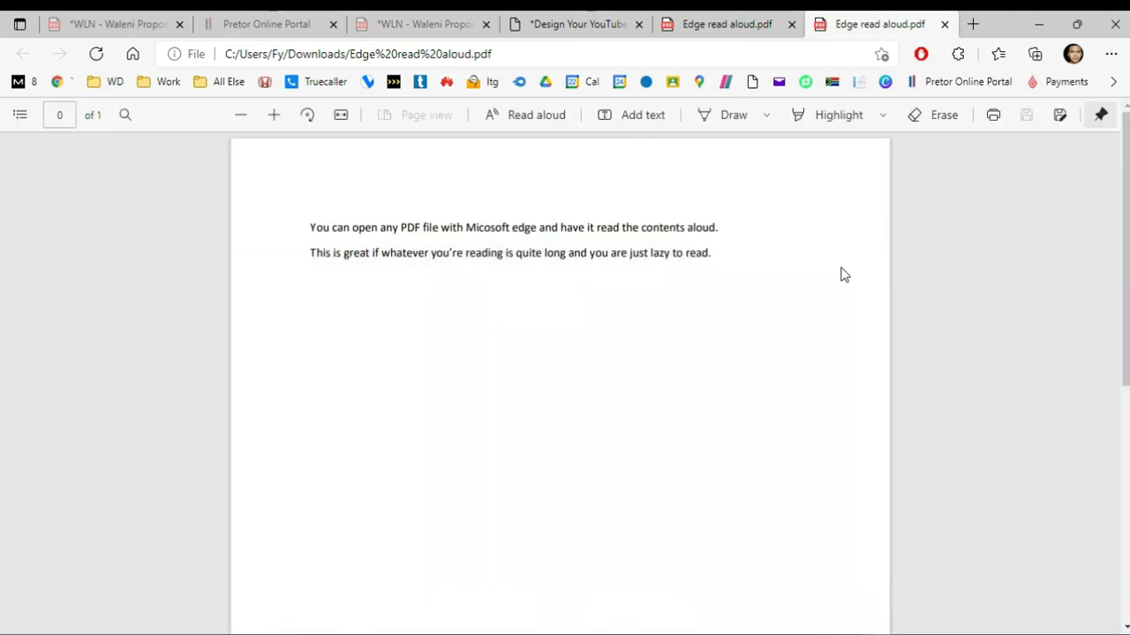